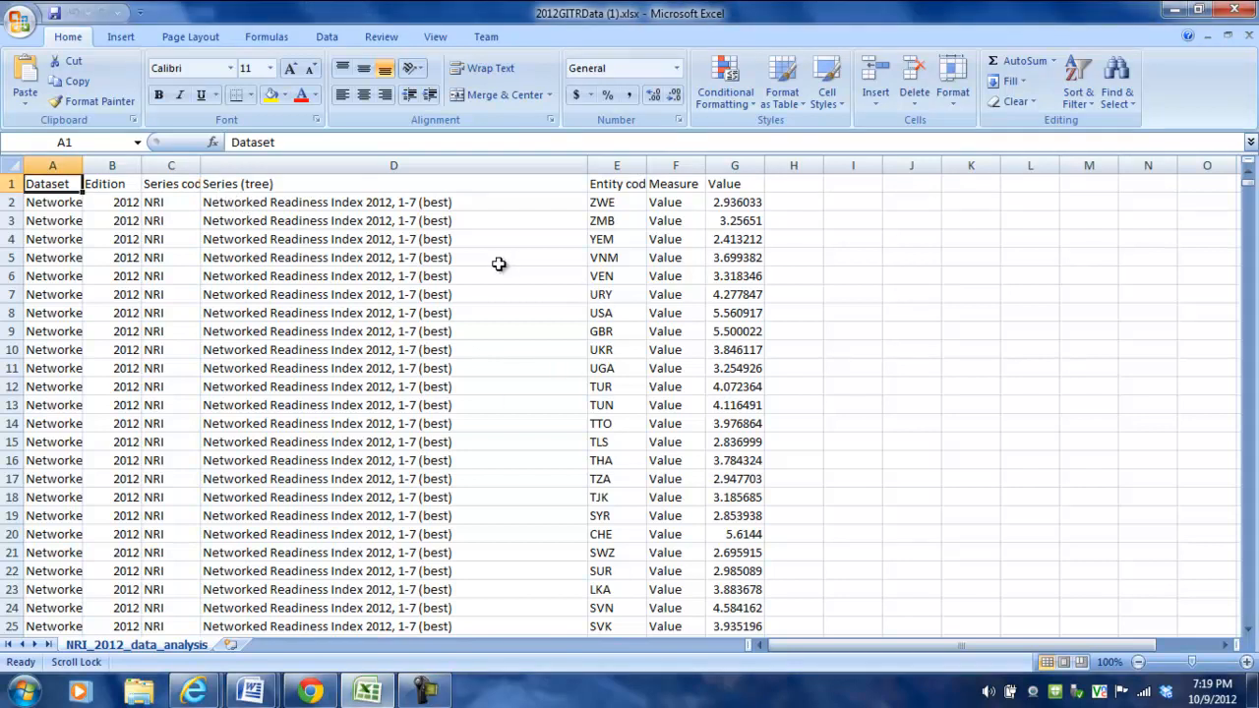
Look through the Networked Readiness Index rows to see how series, entity codes and values are laid out
click(499, 262)
click(501, 297)
scroll(515, 355, down, 2)
scroll(516, 355, down, 20)
scroll(516, 358, down, 8)
click(411, 350)
scroll(466, 410, down, 5)
scroll(466, 410, down, 16)
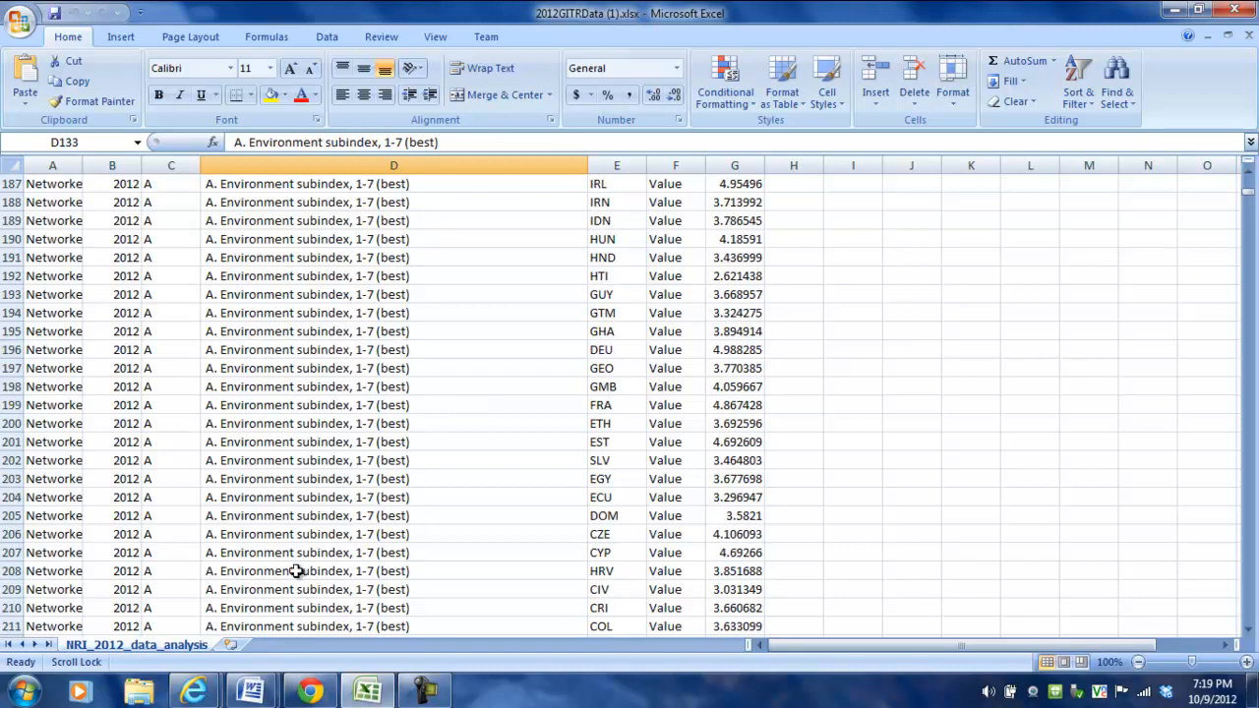
scroll(521, 463, up, 20)
scroll(528, 451, up, 20)
scroll(518, 447, up, 18)
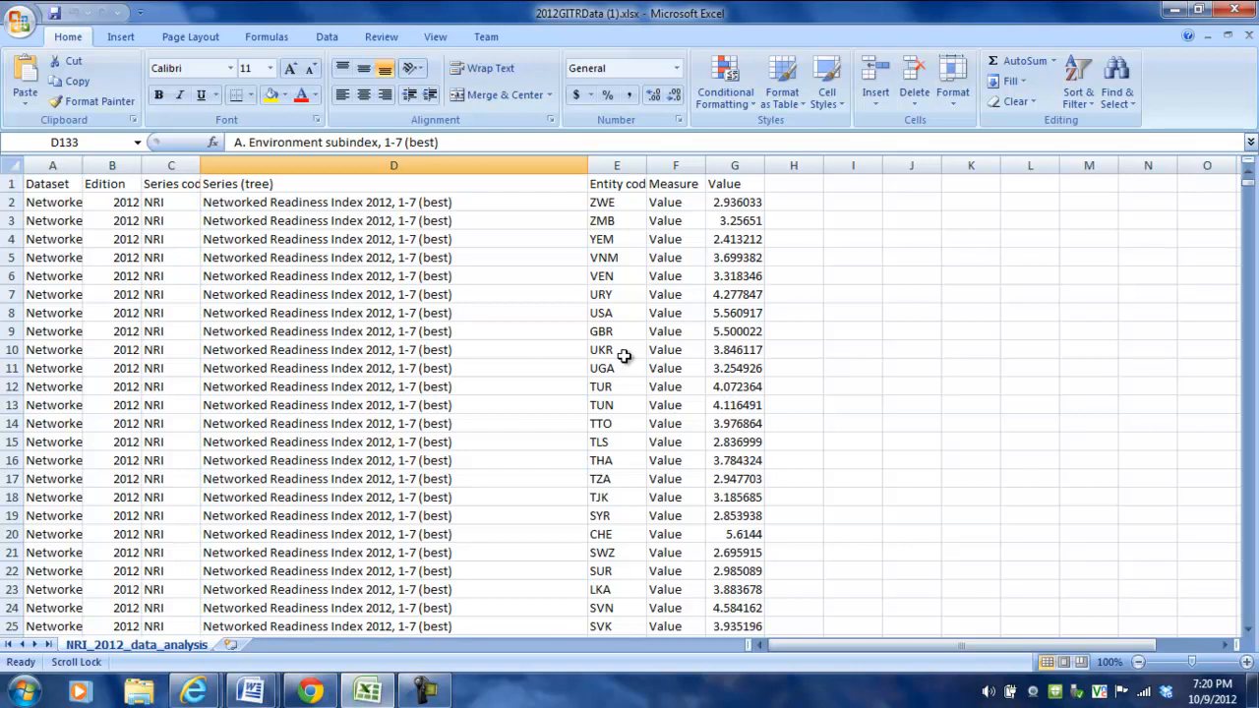
Create a PivotTable on a new worksheet from the NRI_2012_data_analysis range A1:G8615
click(71, 184)
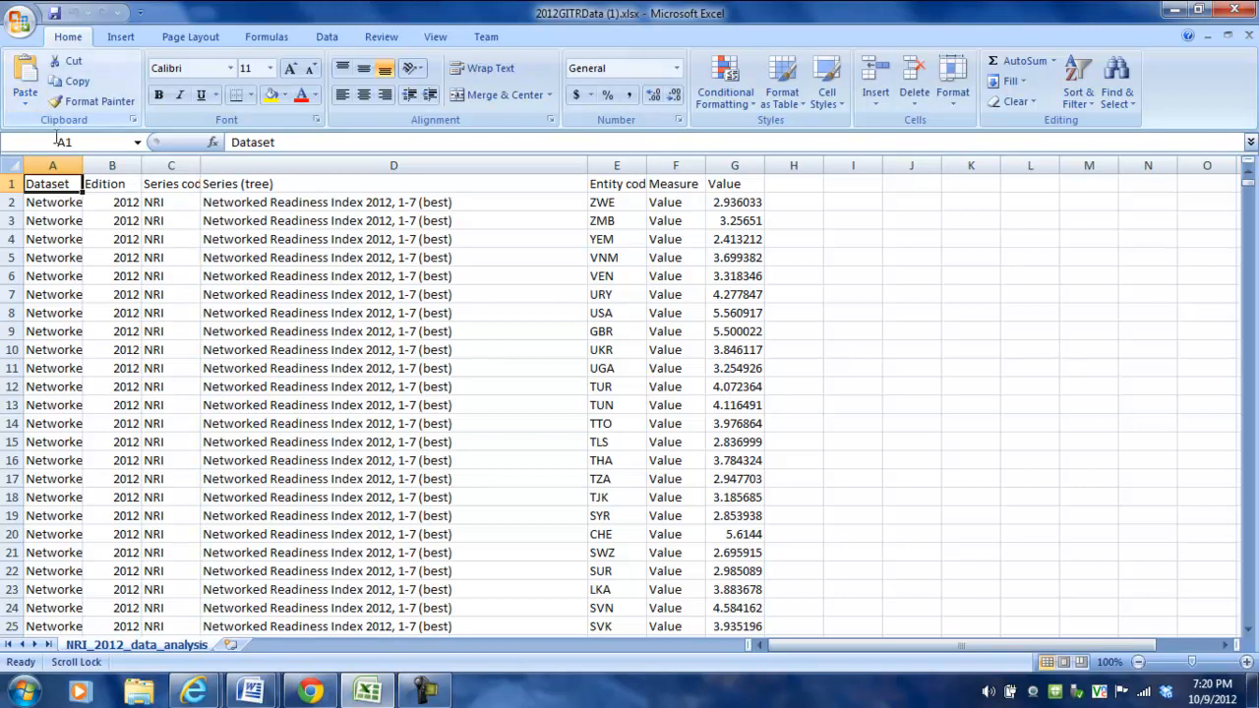
click(120, 37)
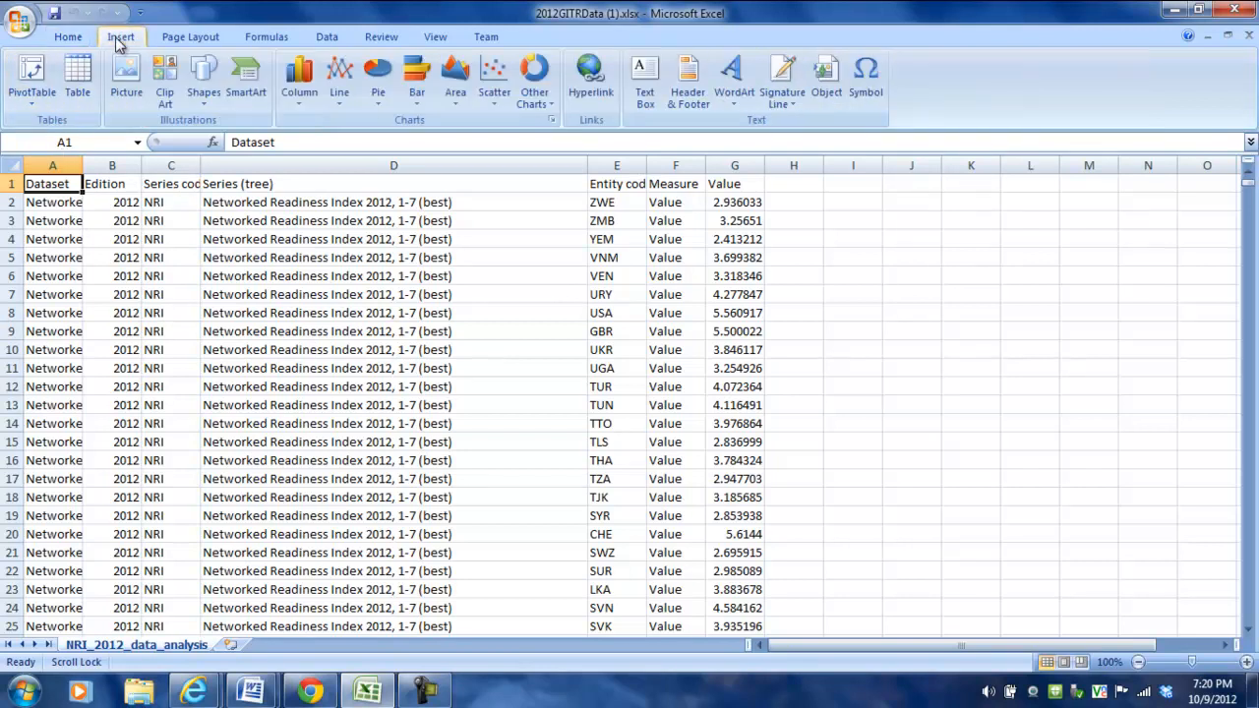
click(35, 77)
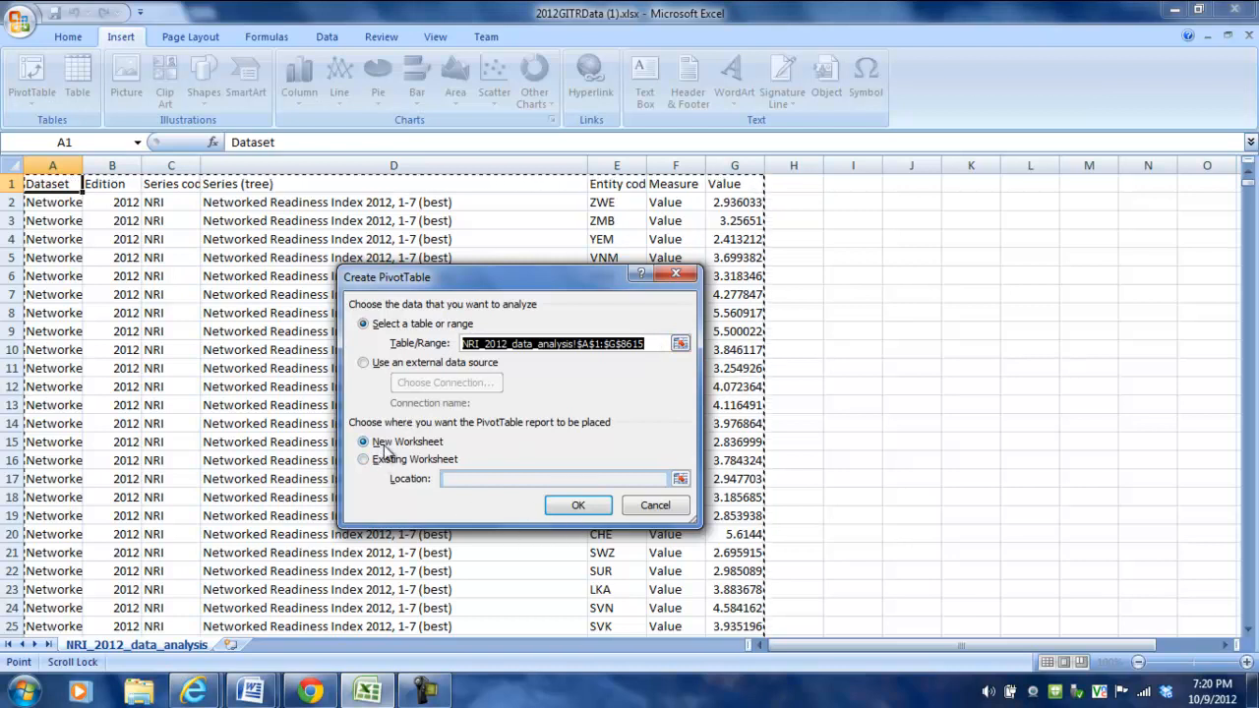
click(576, 509)
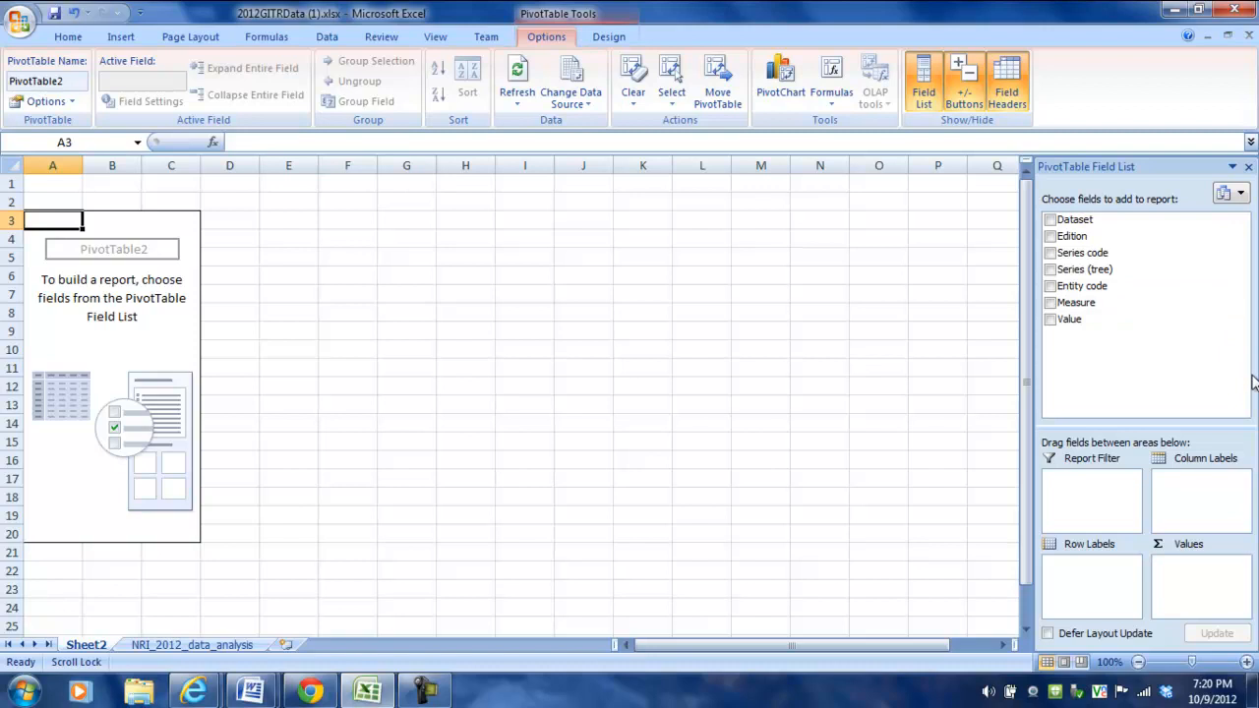
Lay out the PivotTable with Series (tree) as row labels, Entity code as column labels and Value as values
click(1051, 271)
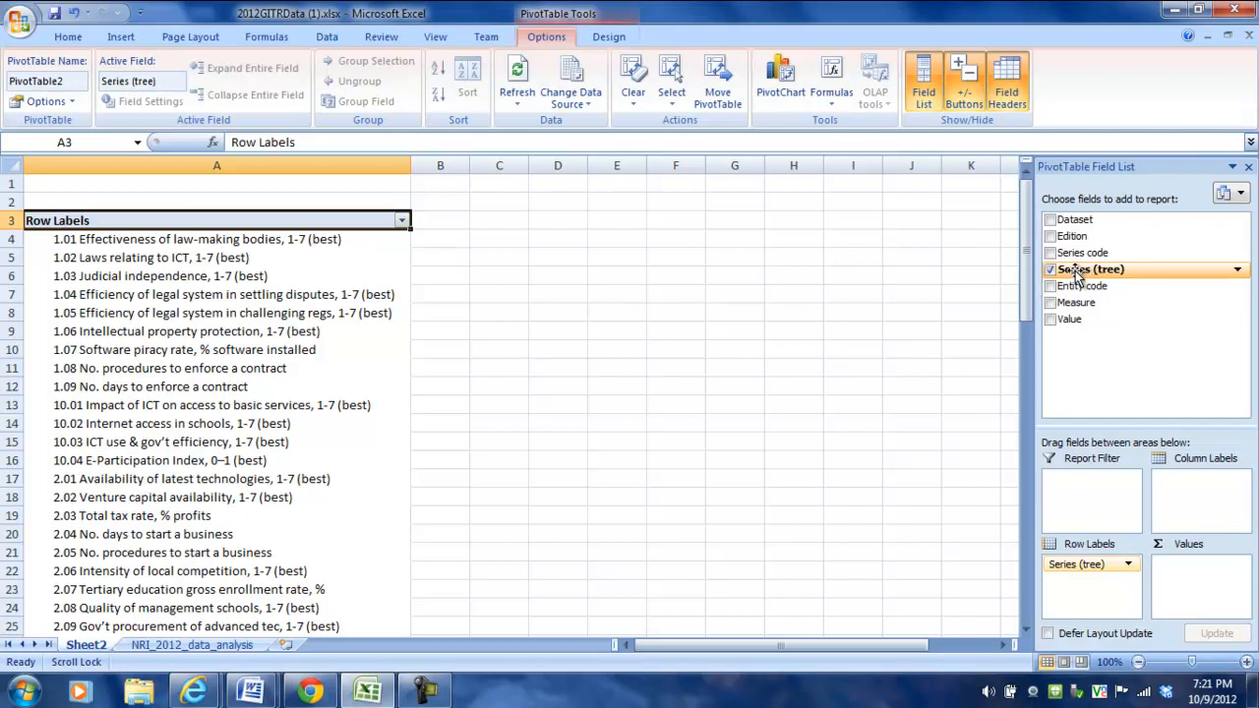
drag(1075, 275, 1078, 585)
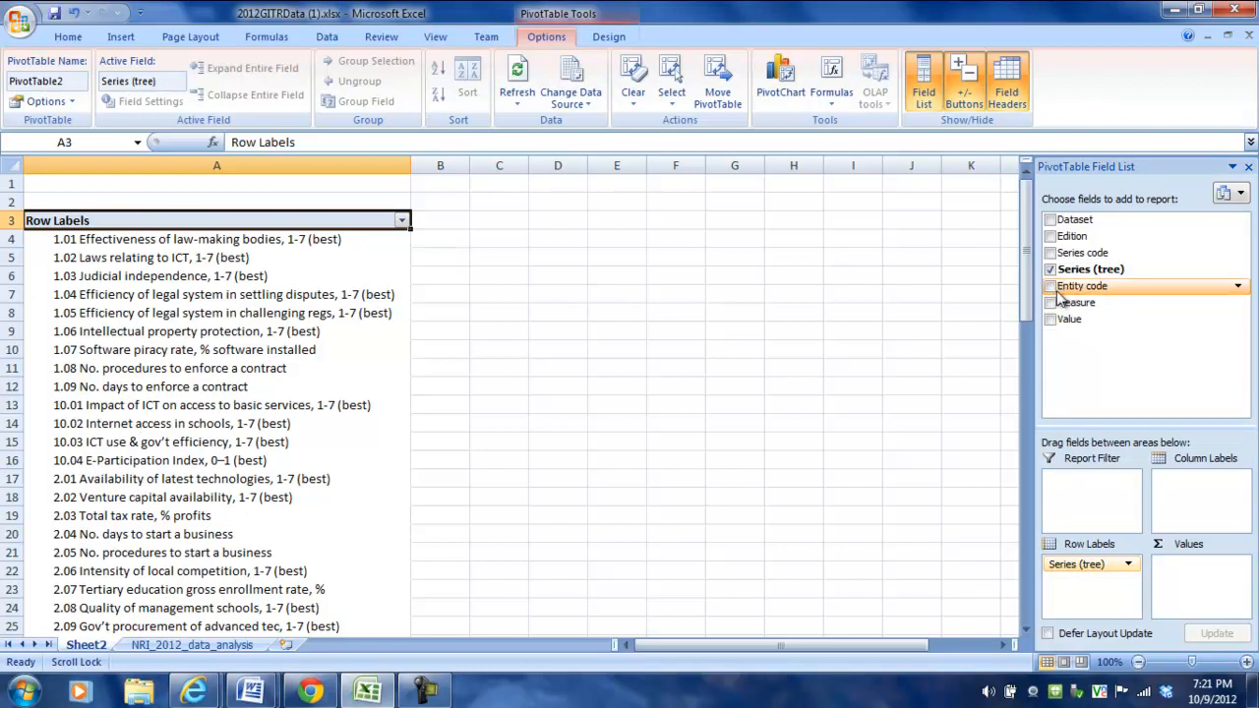
drag(1062, 293, 1187, 492)
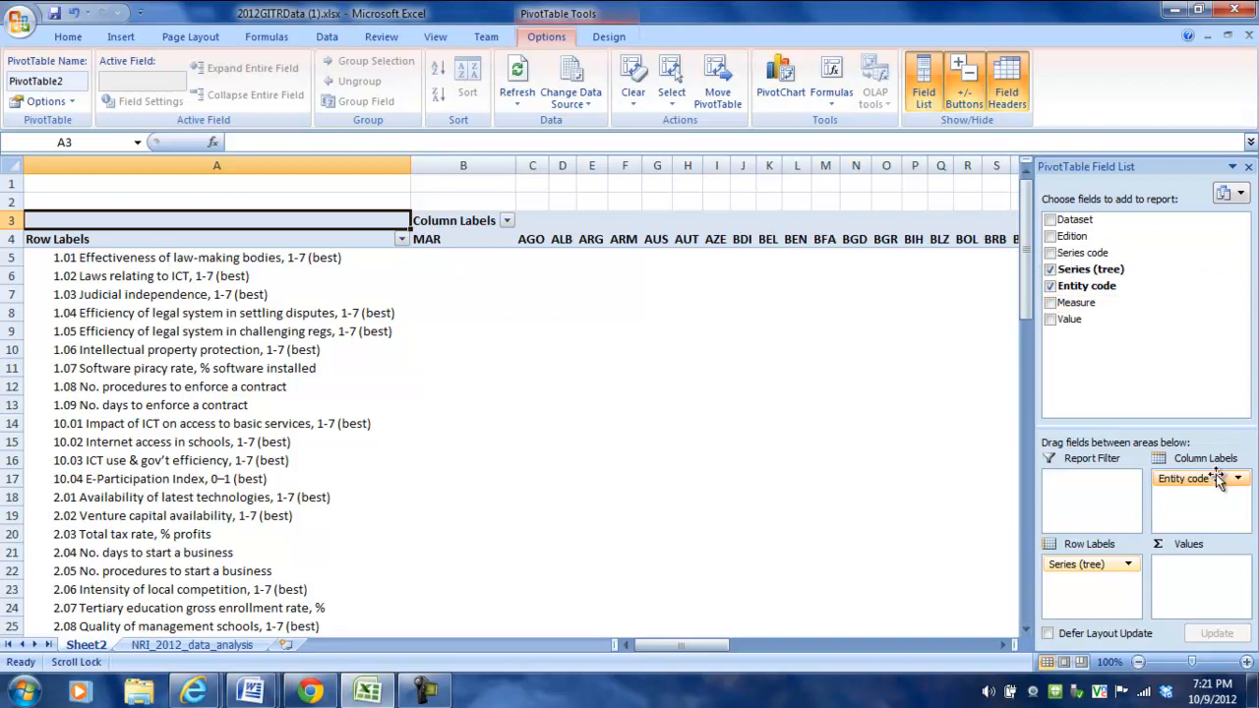
drag(1057, 323, 1191, 580)
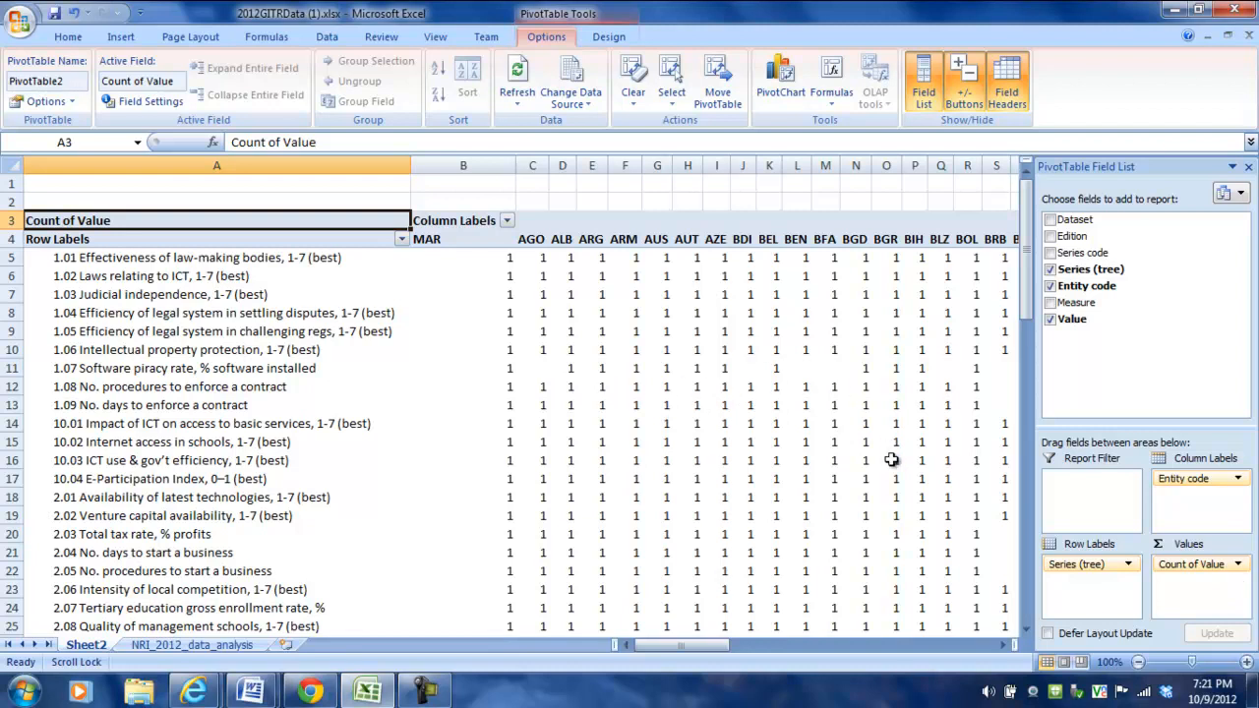
Summarize the Value field by Average and format its numbers as Number with 2 decimal places
mouse_move(890, 463)
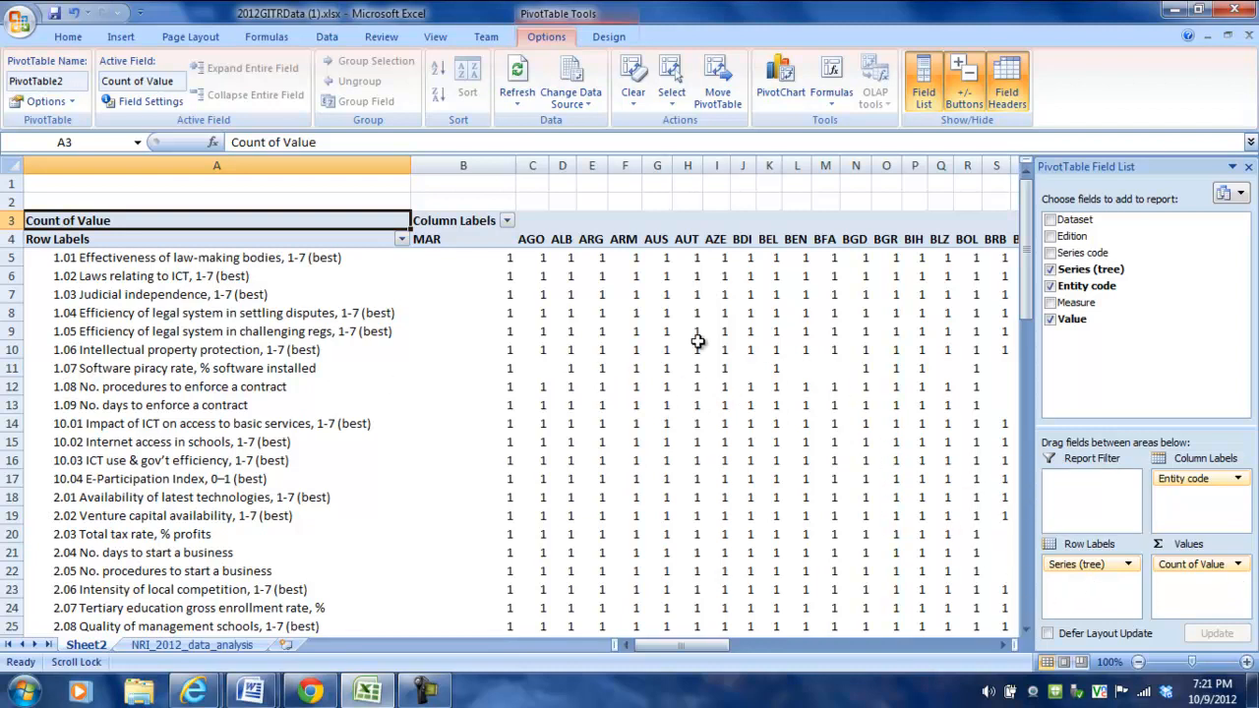
click(1239, 564)
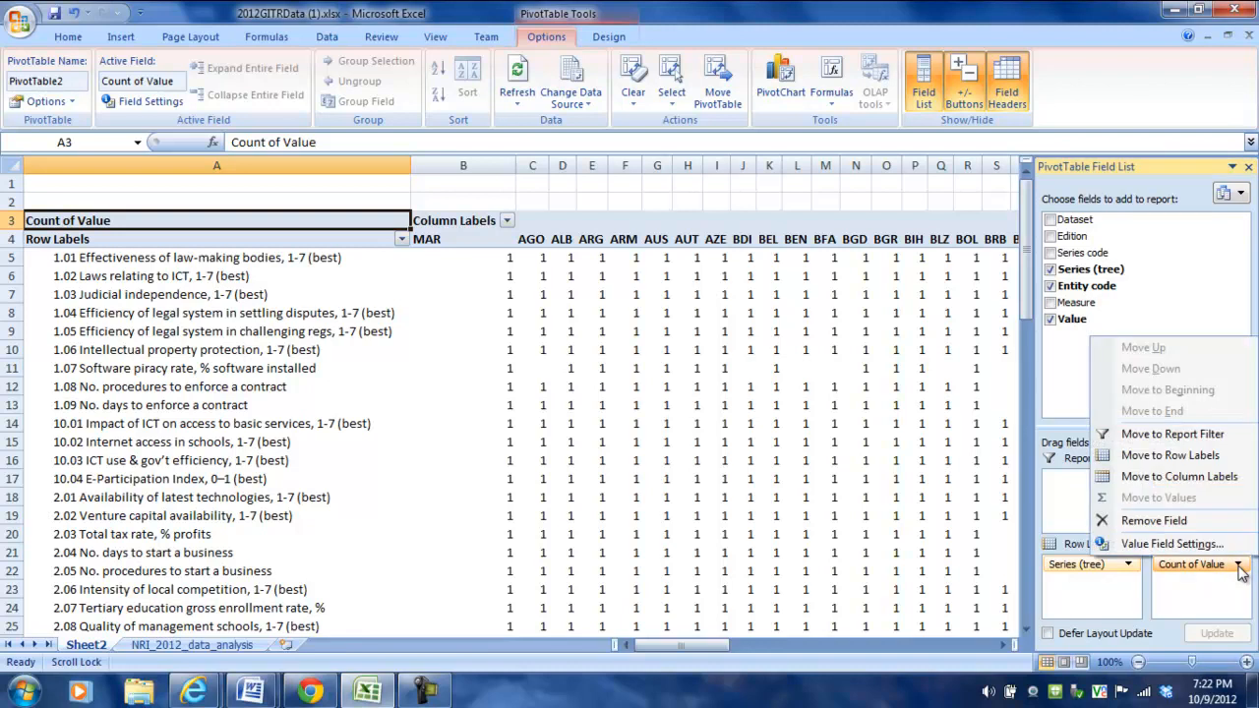
click(1173, 544)
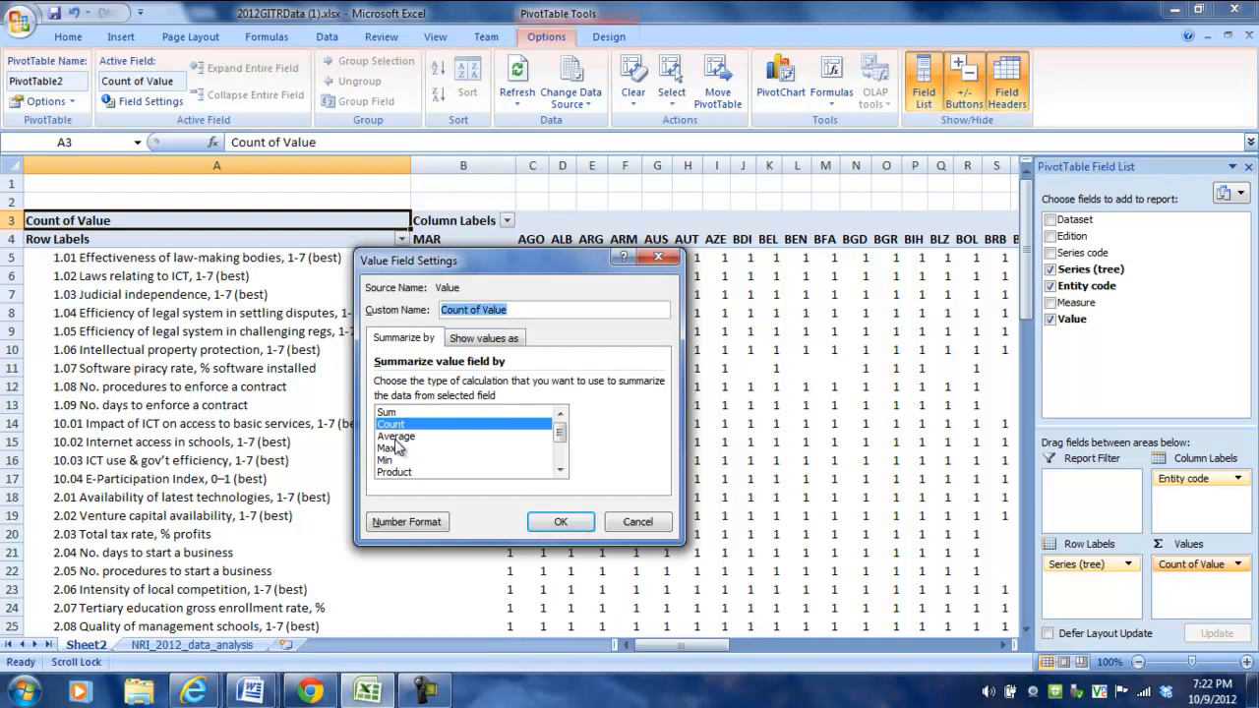
click(395, 438)
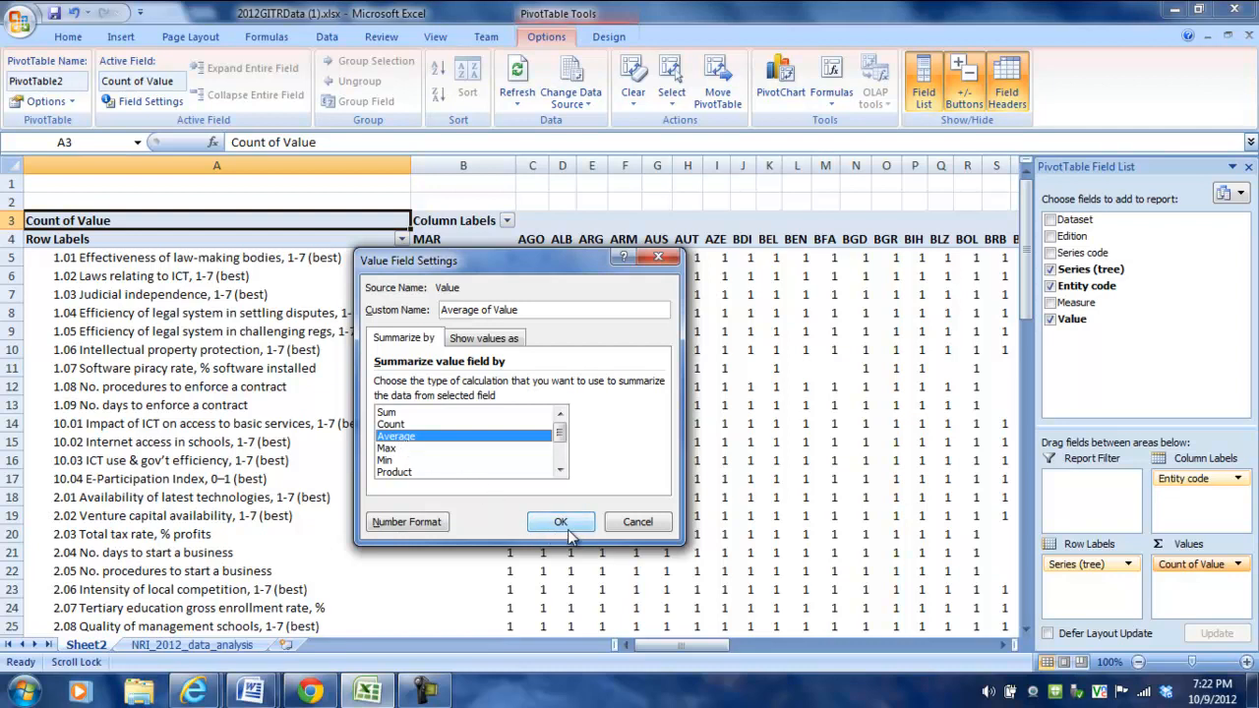
click(425, 523)
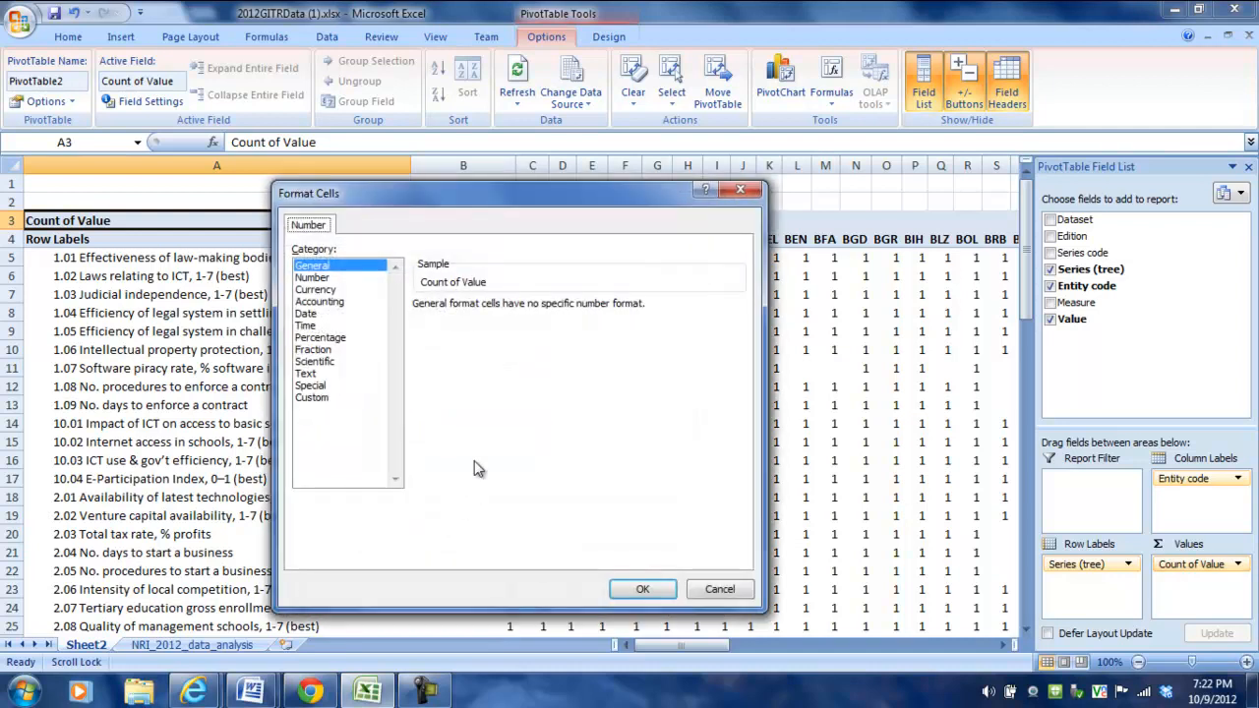
click(313, 278)
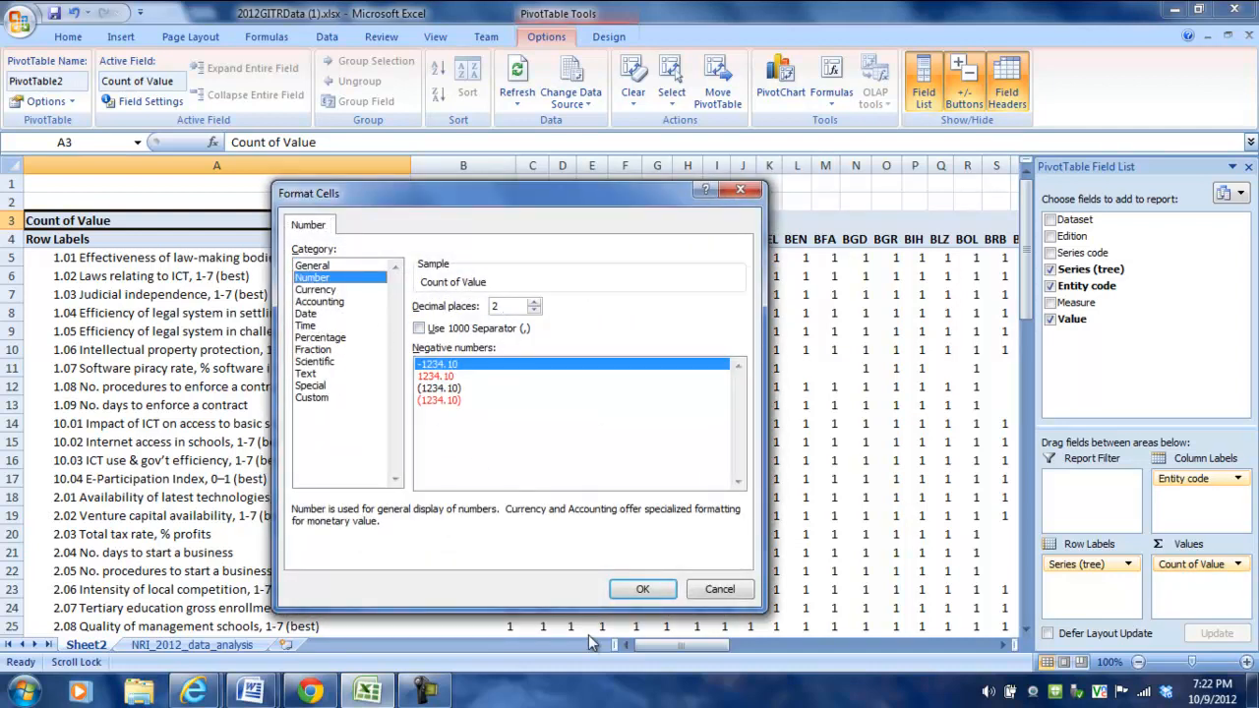
click(643, 590)
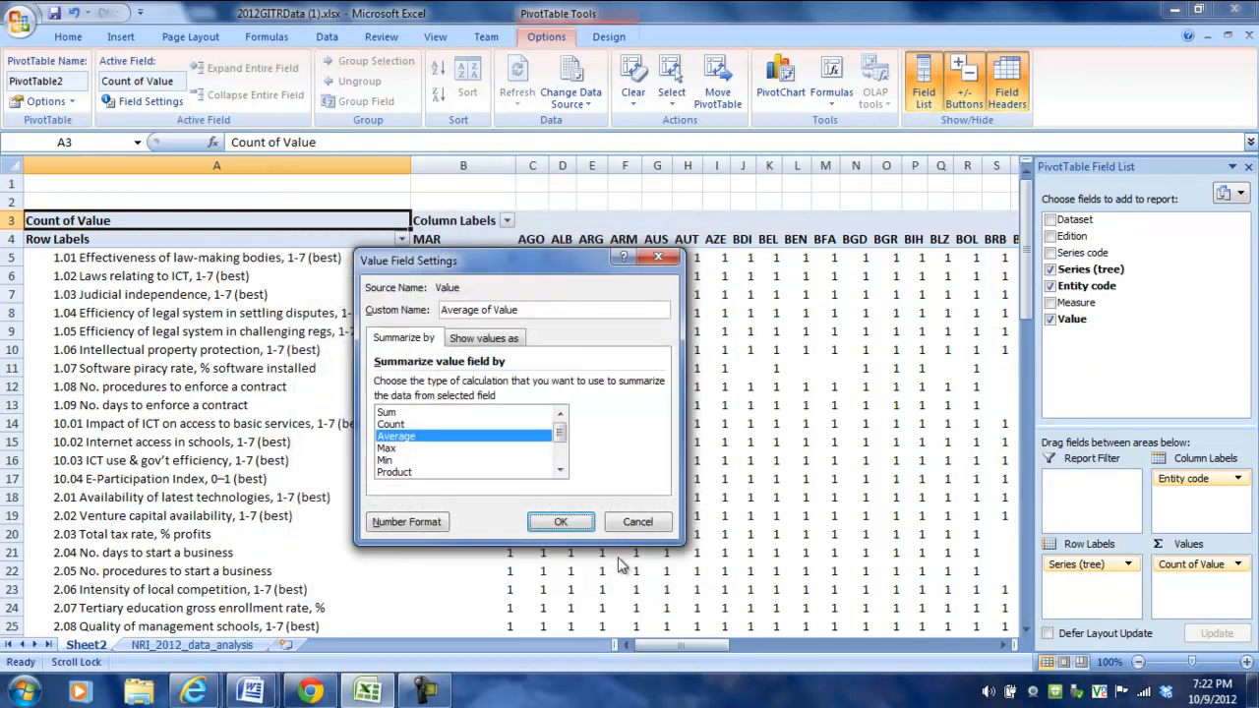
click(553, 525)
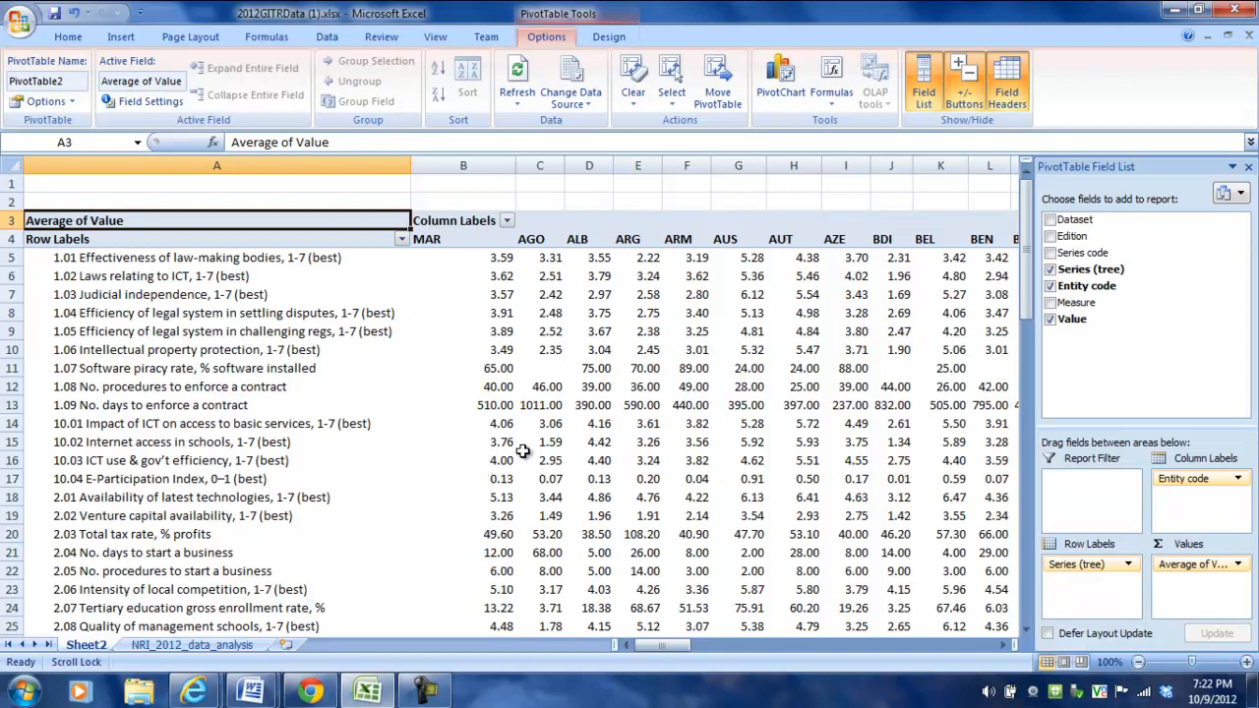
In the row label filter, clear all series and select 2.02 Venture capital availability and 2.07 Tertiary education gross enrollment rate
mouse_move(536, 448)
click(401, 240)
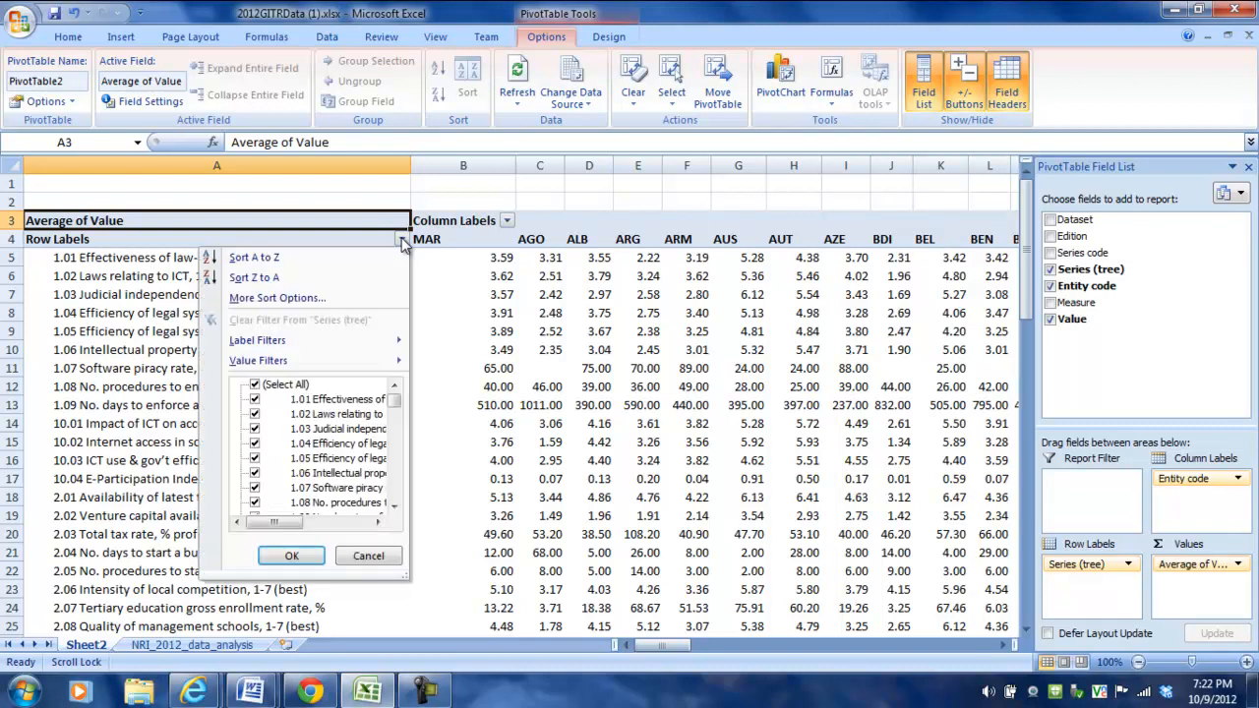
click(255, 385)
drag(393, 404, 393, 415)
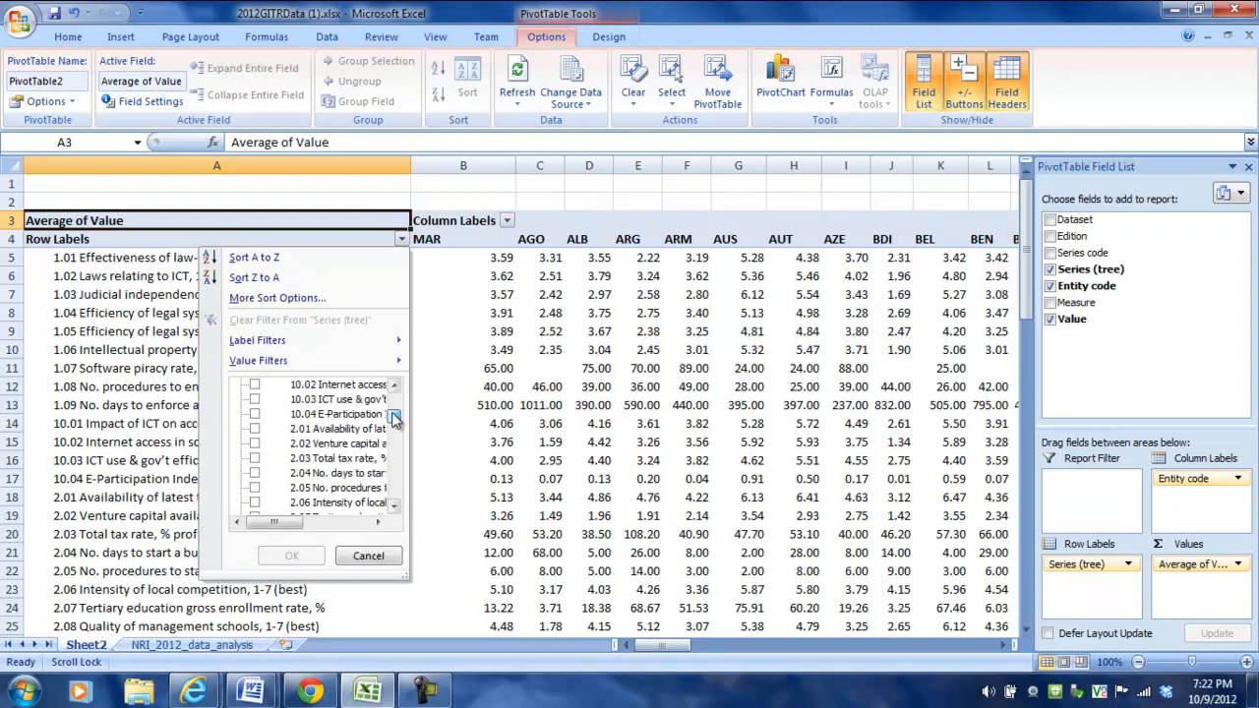
click(255, 444)
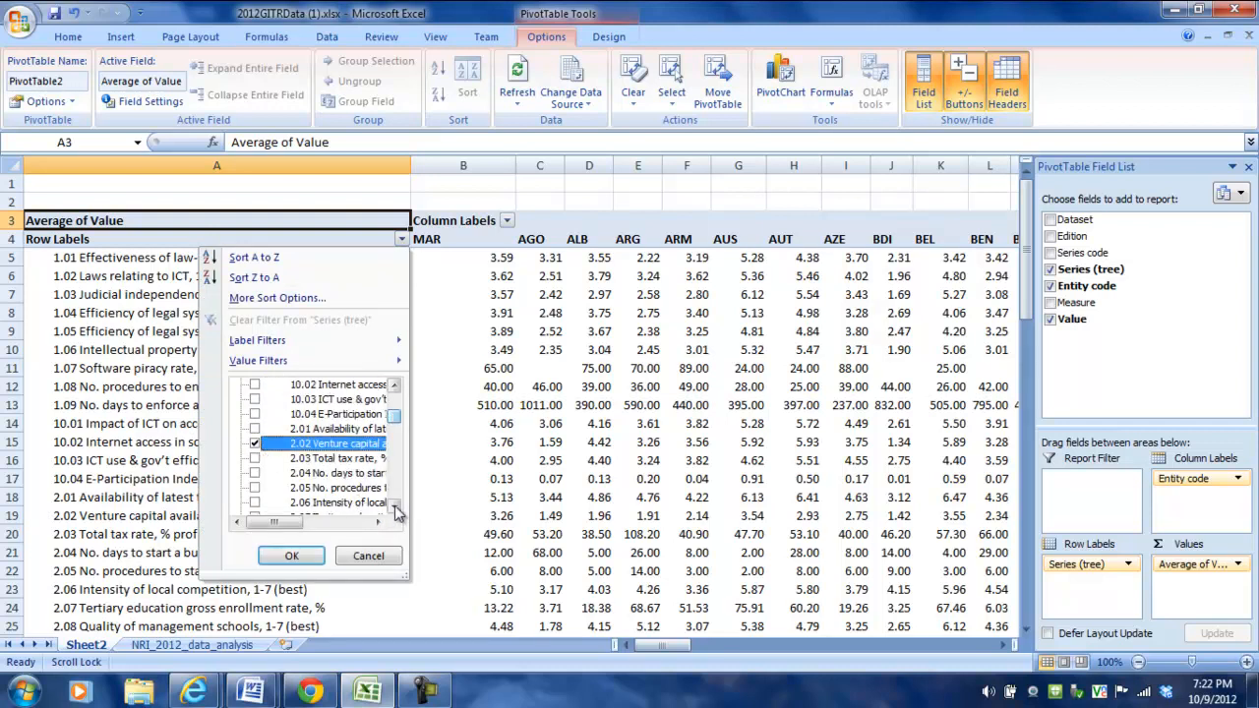
click(394, 507)
click(393, 507)
click(255, 489)
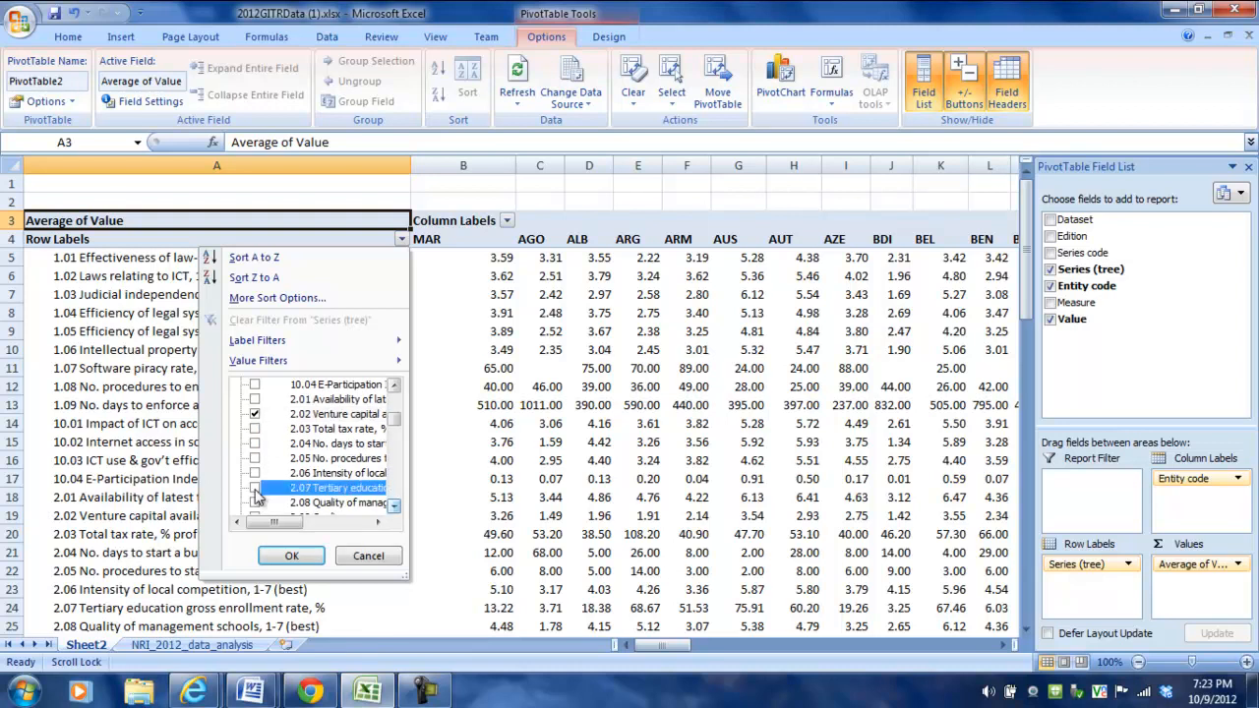
Add 3.03 Int'l Internet bandwidth, 3.04 Secure Internet servers and 4.01 Mobile cellular tariffs to the row filter selection and apply it
click(395, 509)
click(395, 508)
click(394, 509)
click(395, 509)
click(394, 508)
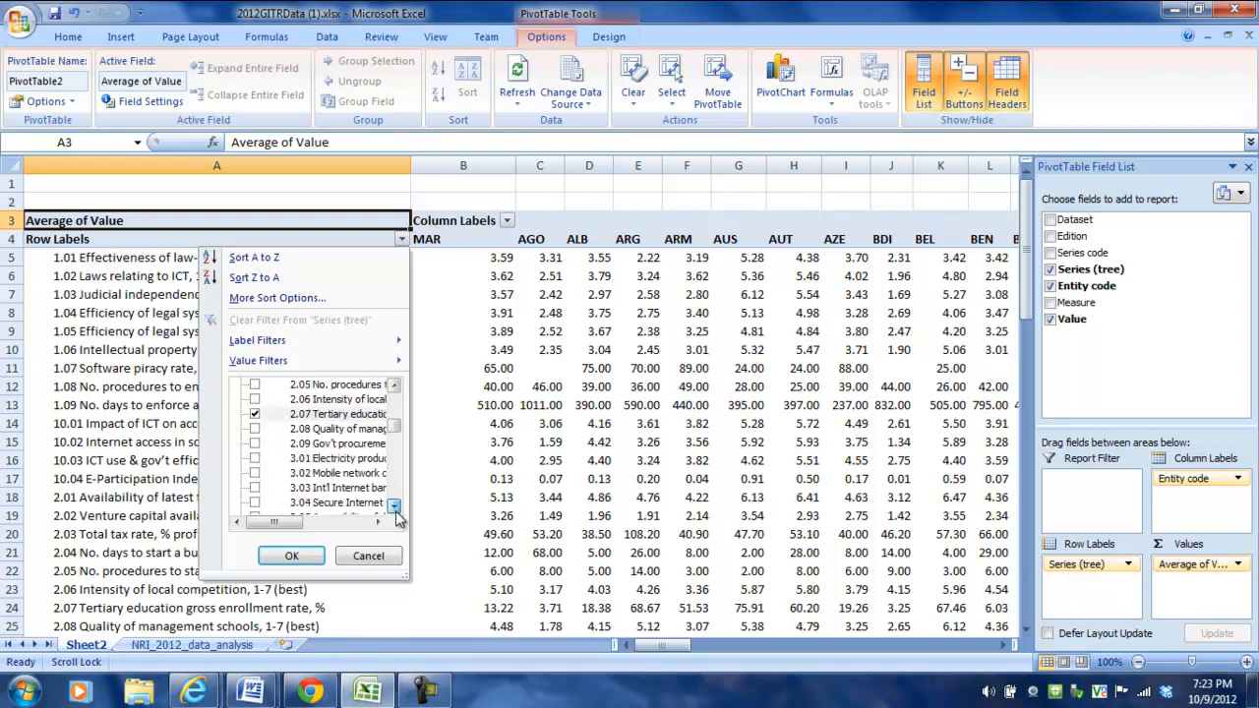
click(255, 488)
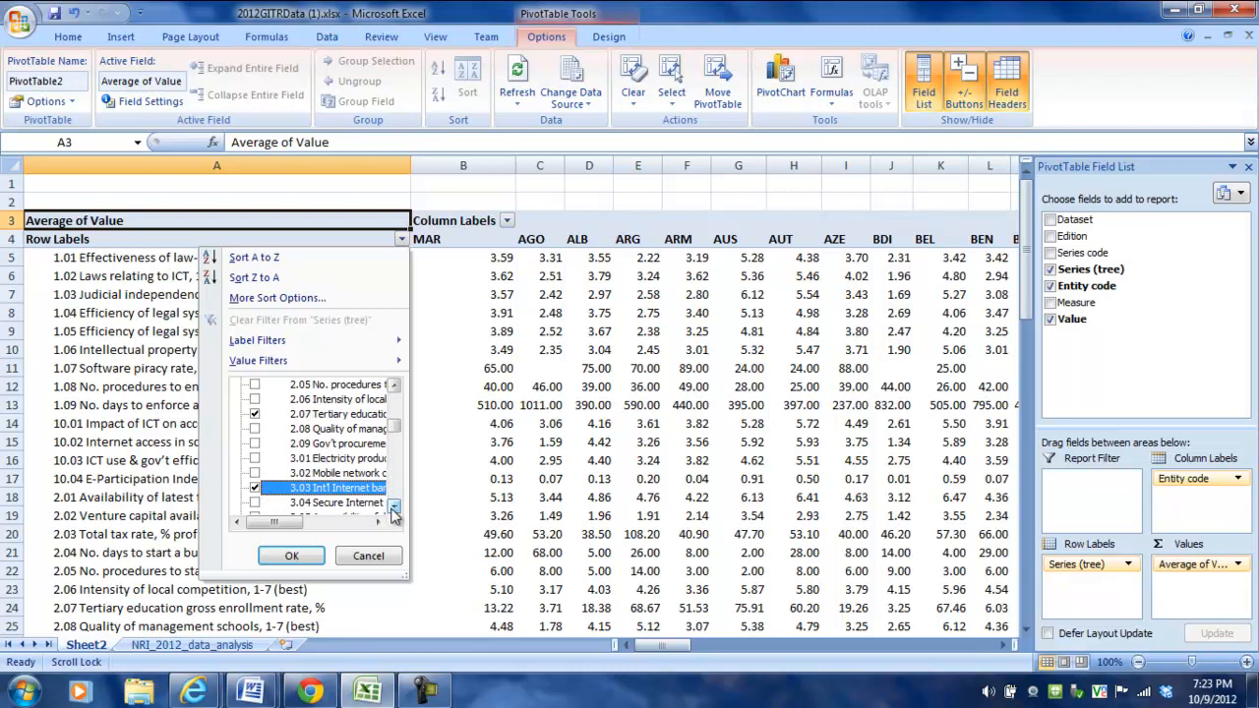
click(393, 508)
click(394, 508)
click(394, 508)
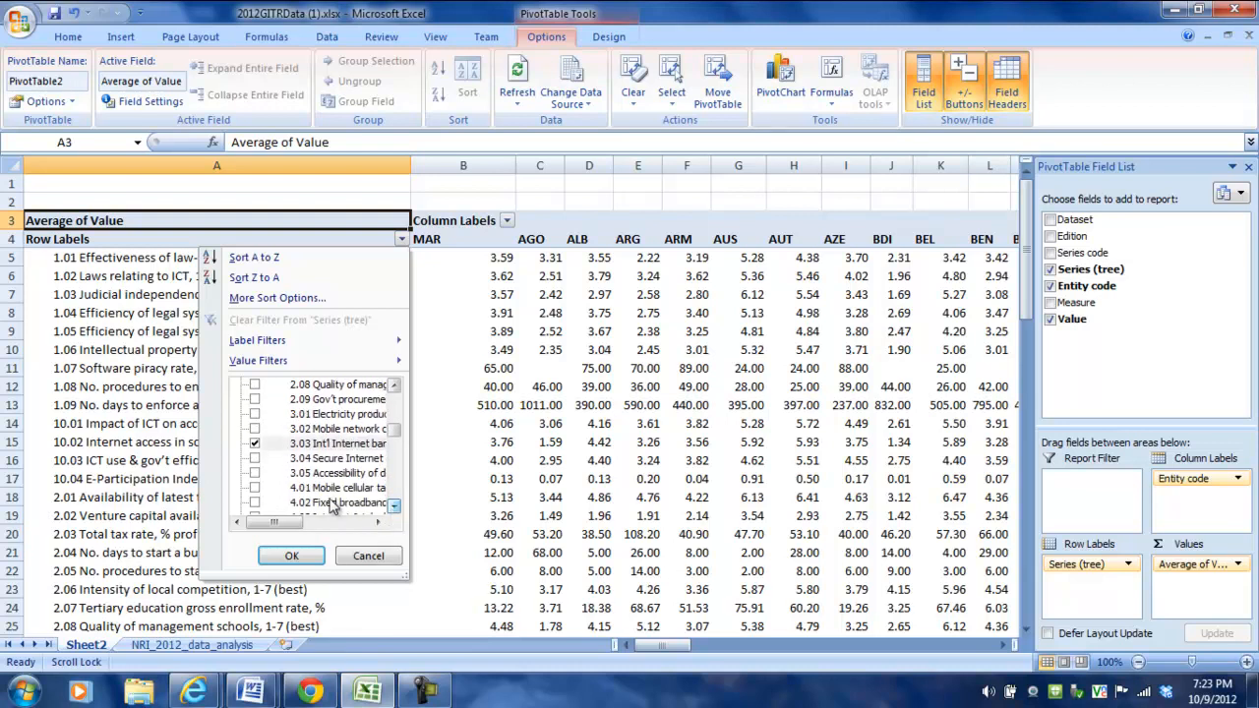
click(255, 488)
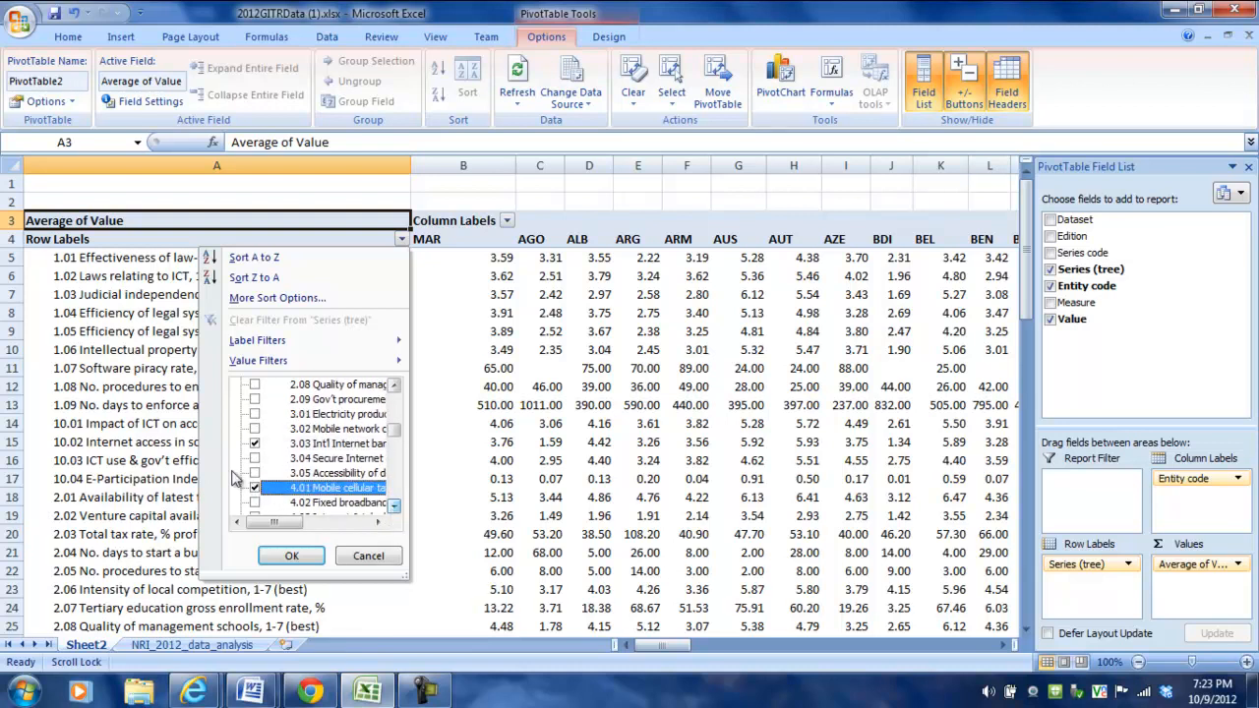
click(255, 458)
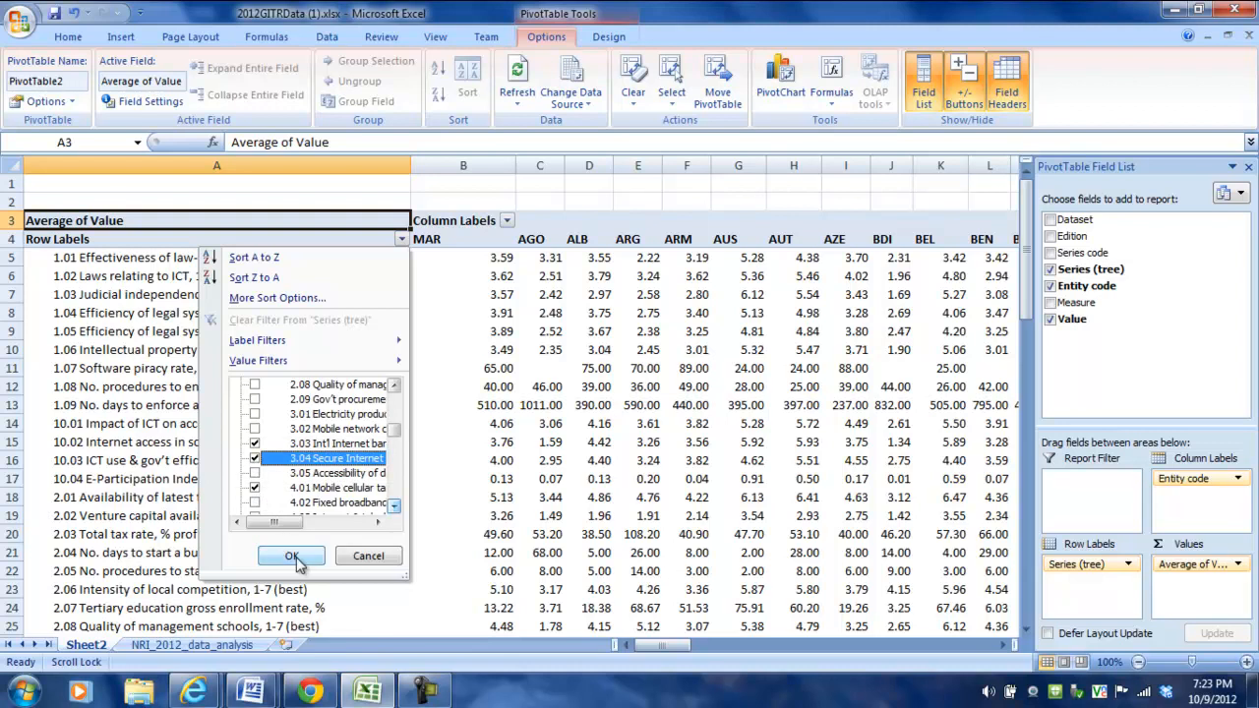
click(293, 557)
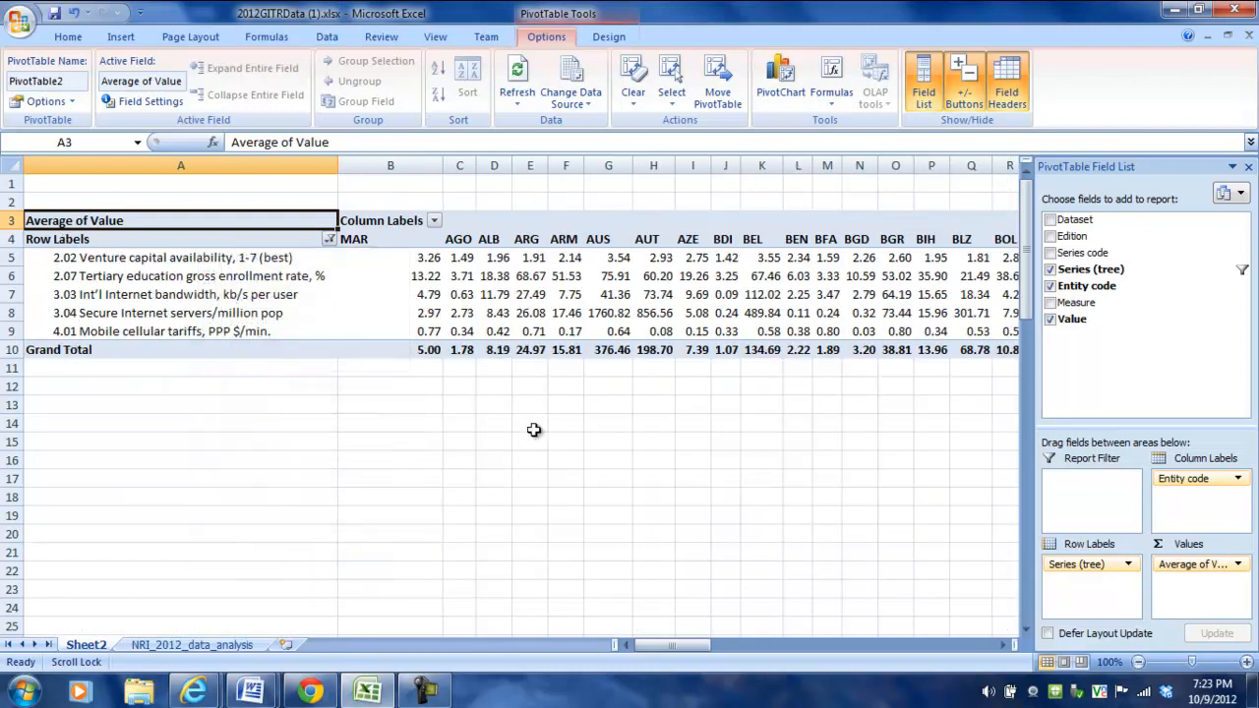
Filter the PivotTable's column labels to only the entity codes AUS and CAN
click(435, 221)
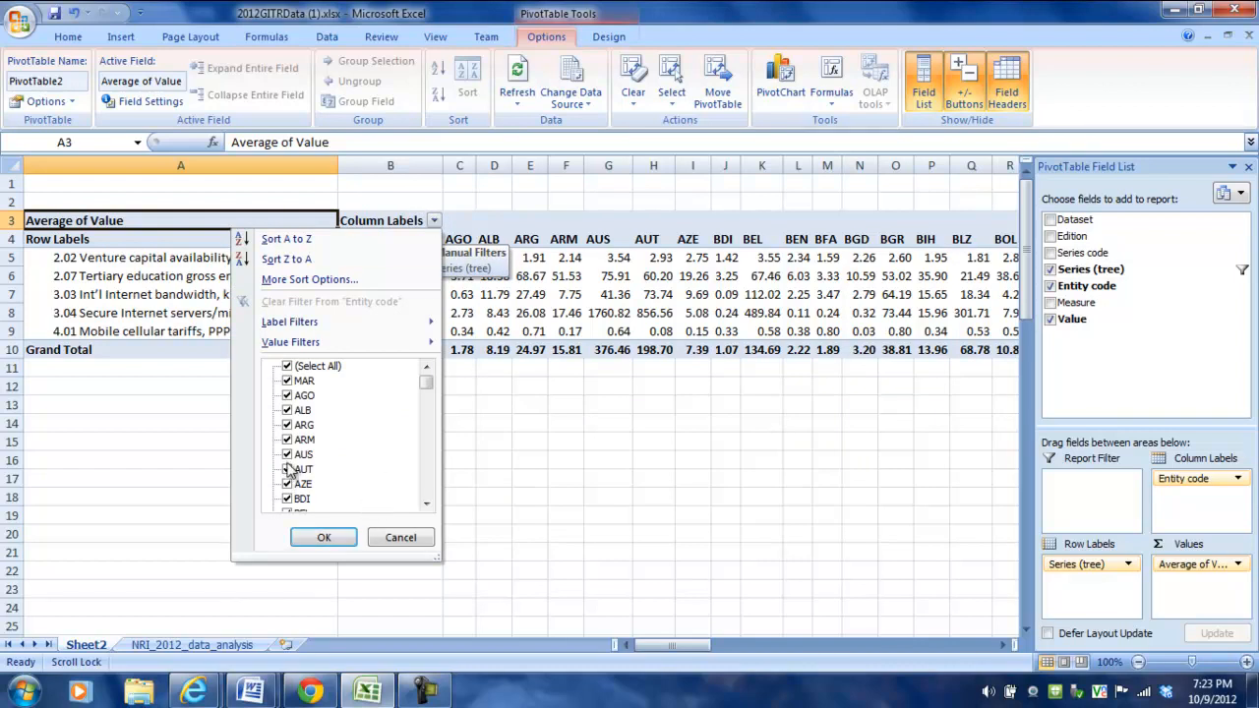
click(287, 366)
click(287, 455)
drag(425, 382, 430, 406)
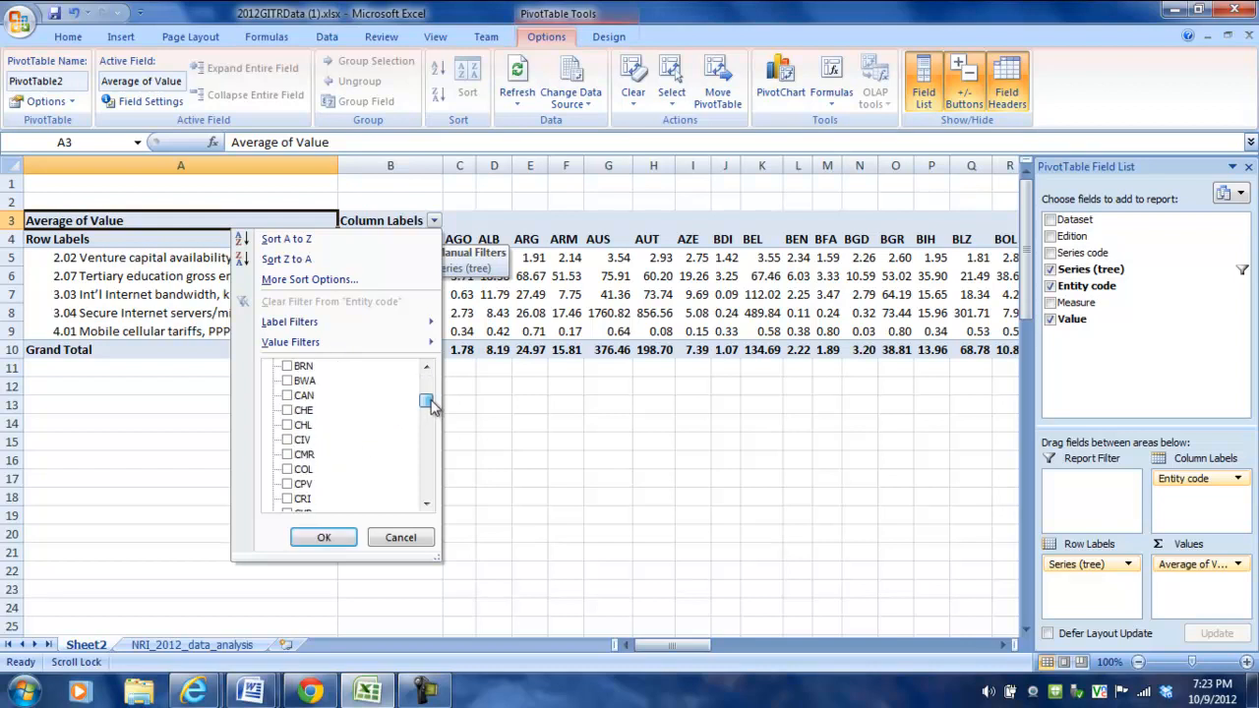
click(295, 395)
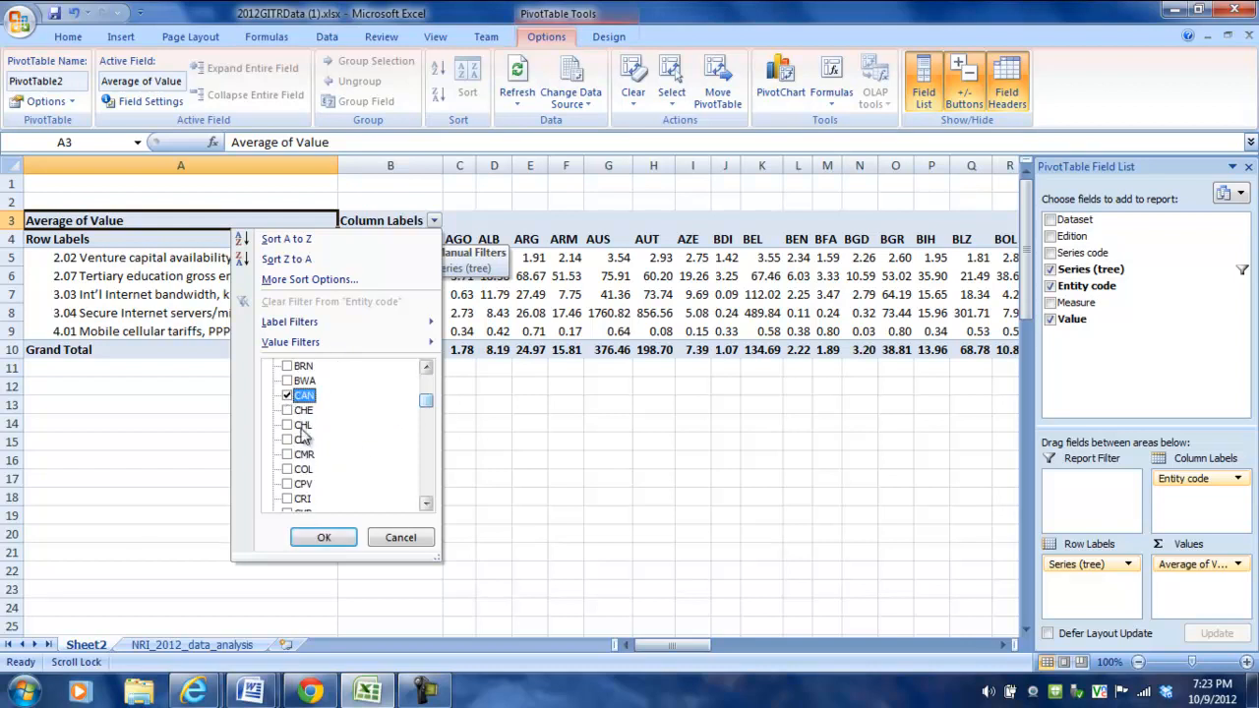
click(312, 540)
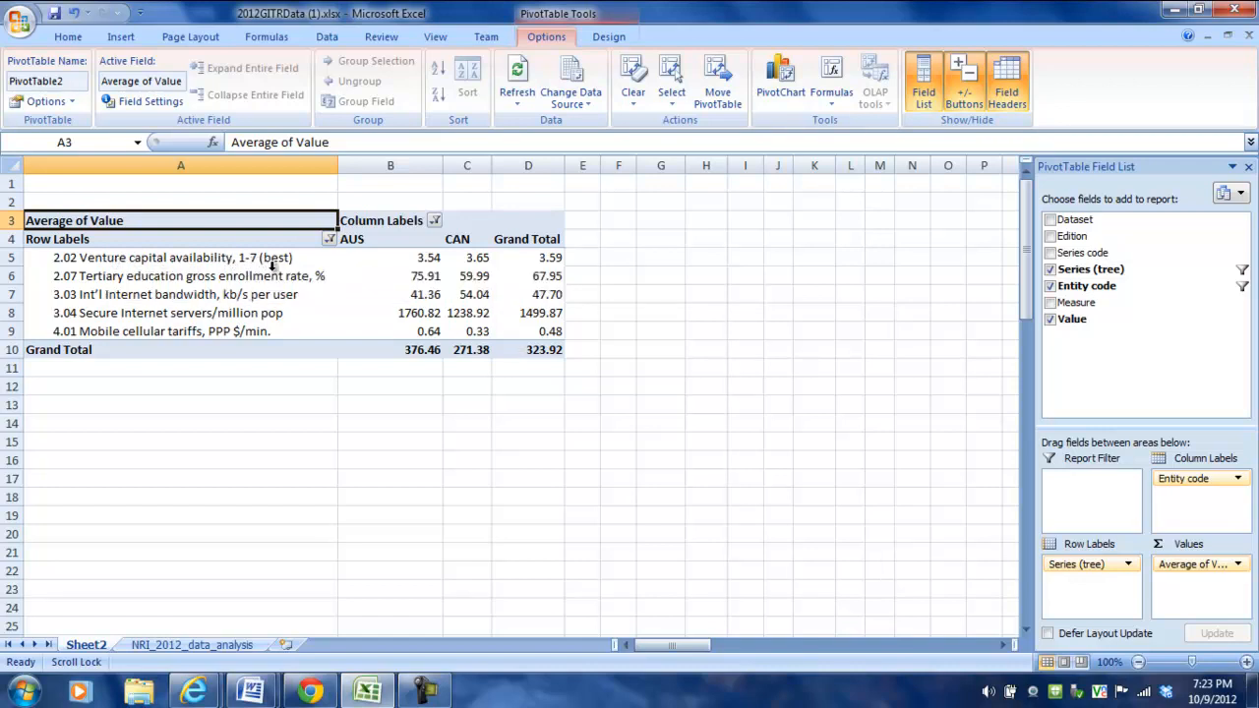
Rename the PivotTable's worksheet as PivotTableAnalysis
mouse_move(541, 262)
double_click(85, 645)
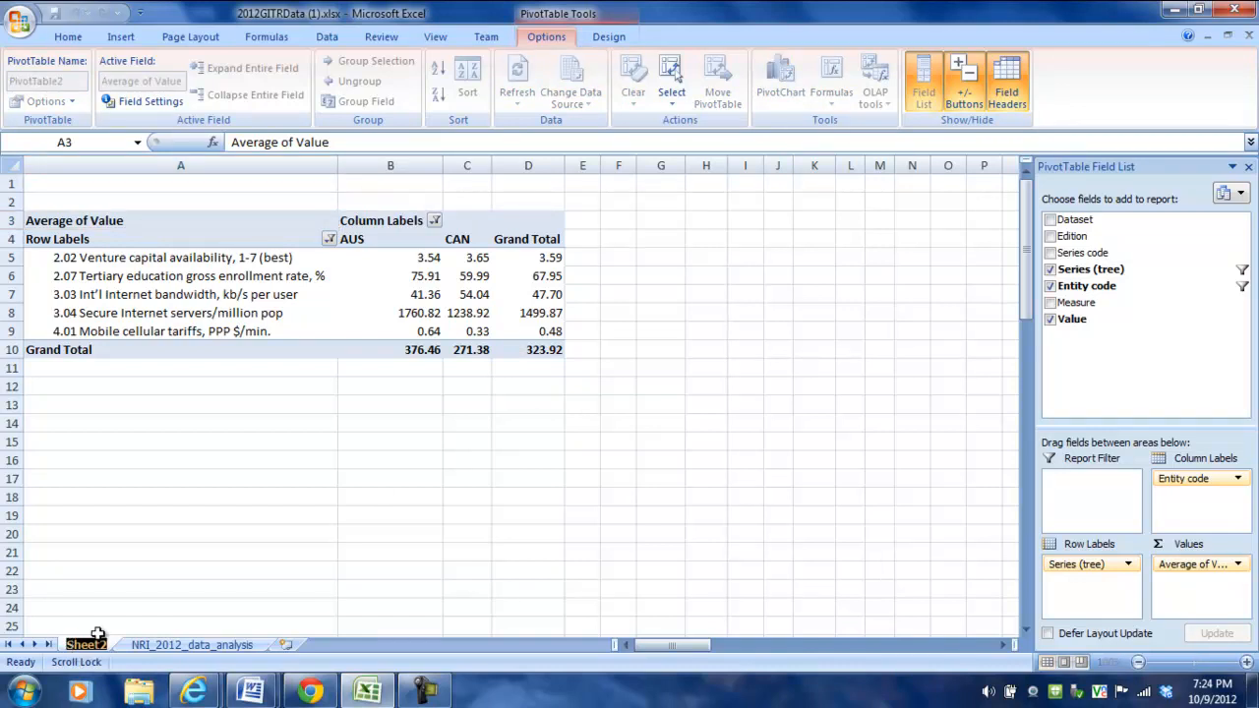
text(Pivot)
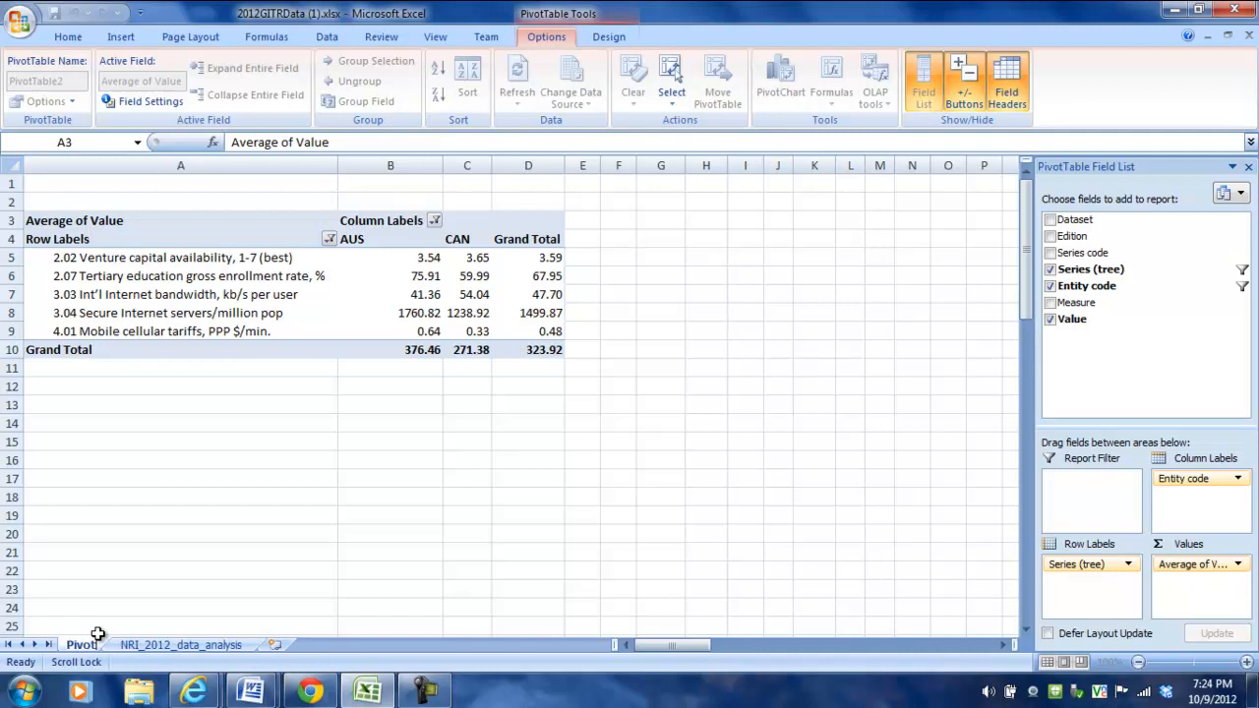
text(Table)
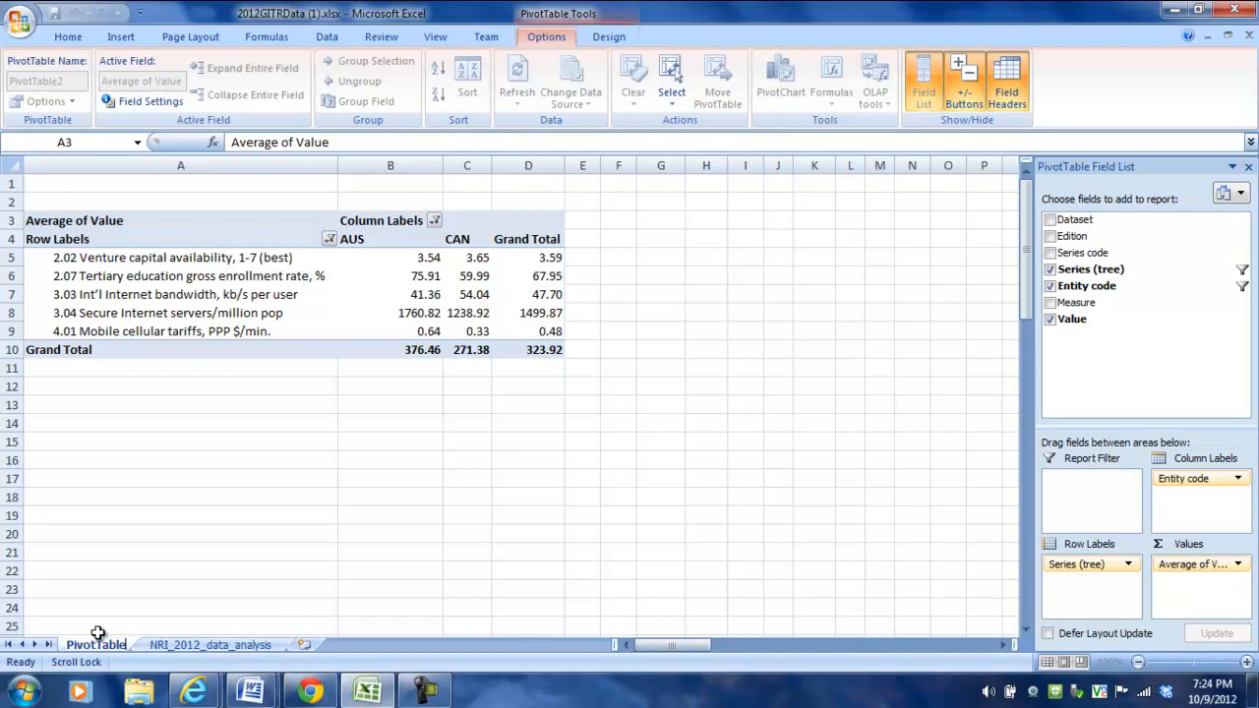
text(Analysis)
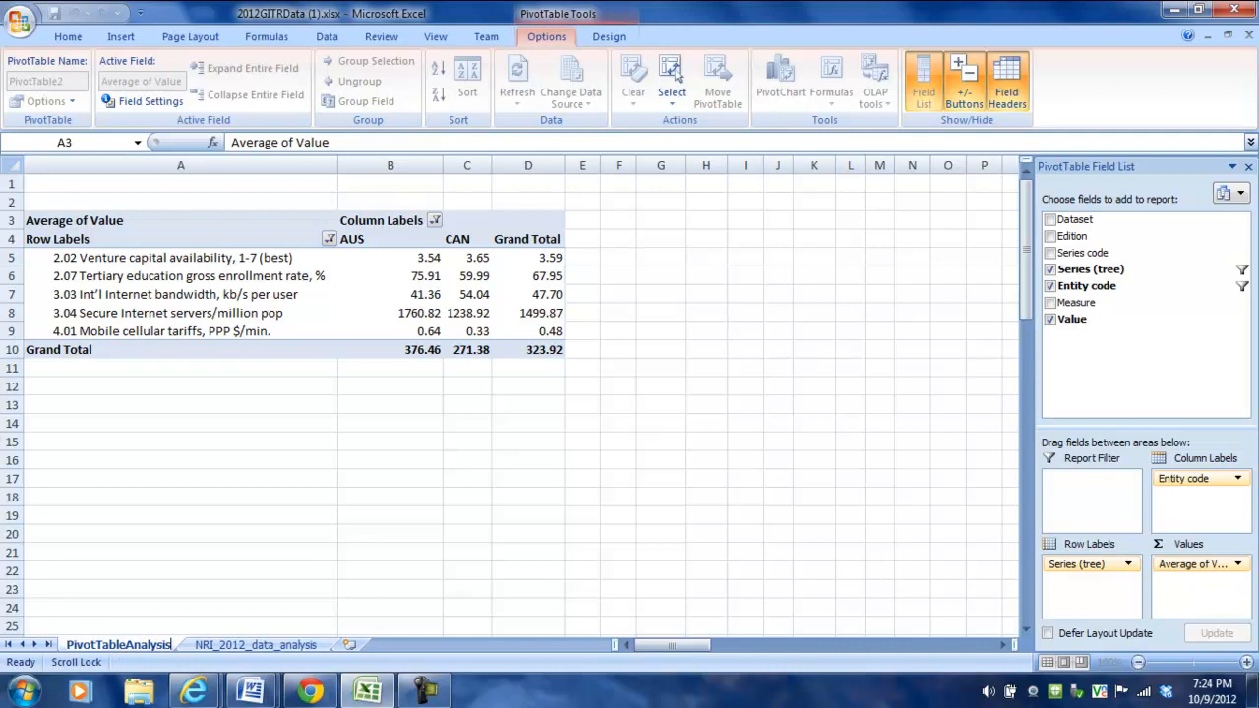
key(Return)
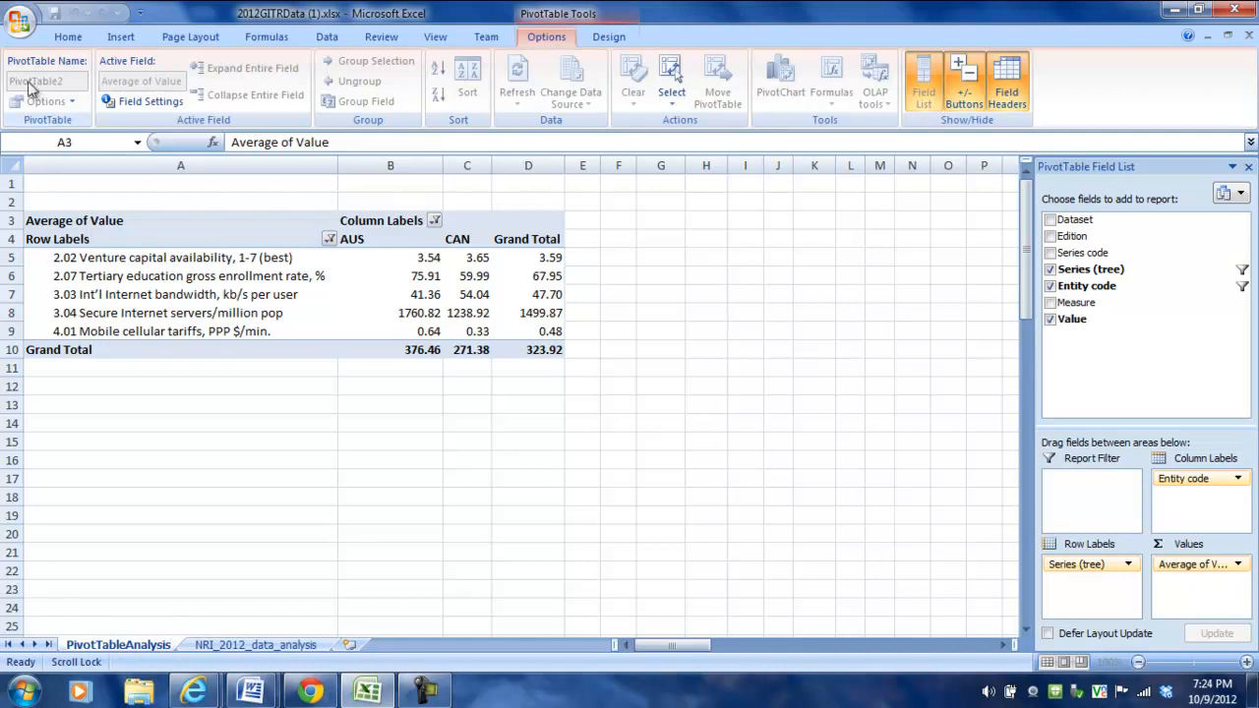